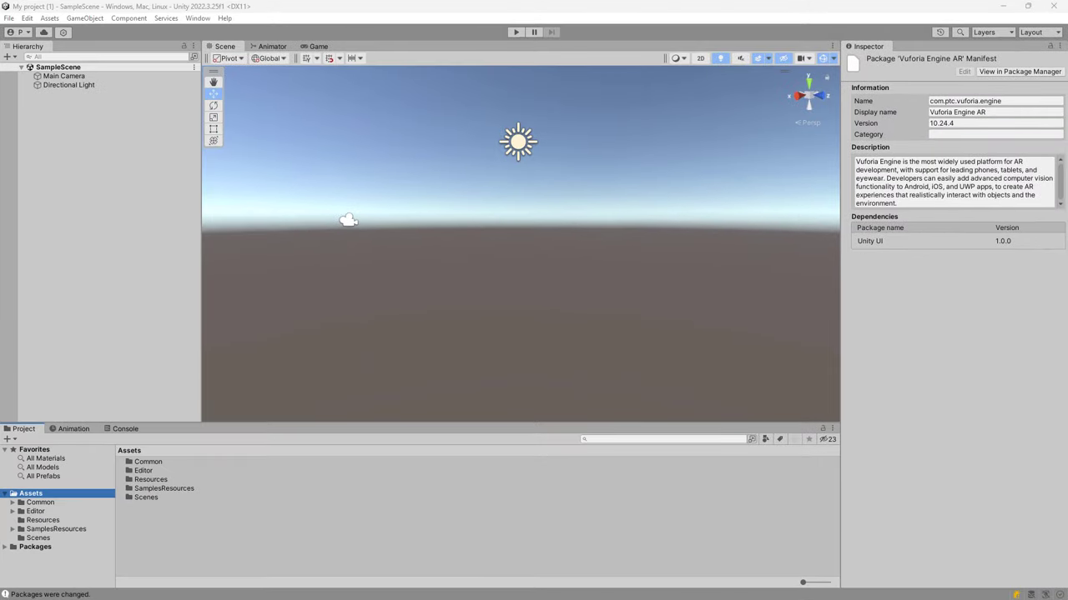
Delete Main Camera, add a Vuforia AR Camera, and open the Vuforia Engine configuration.
left_click(59, 76)
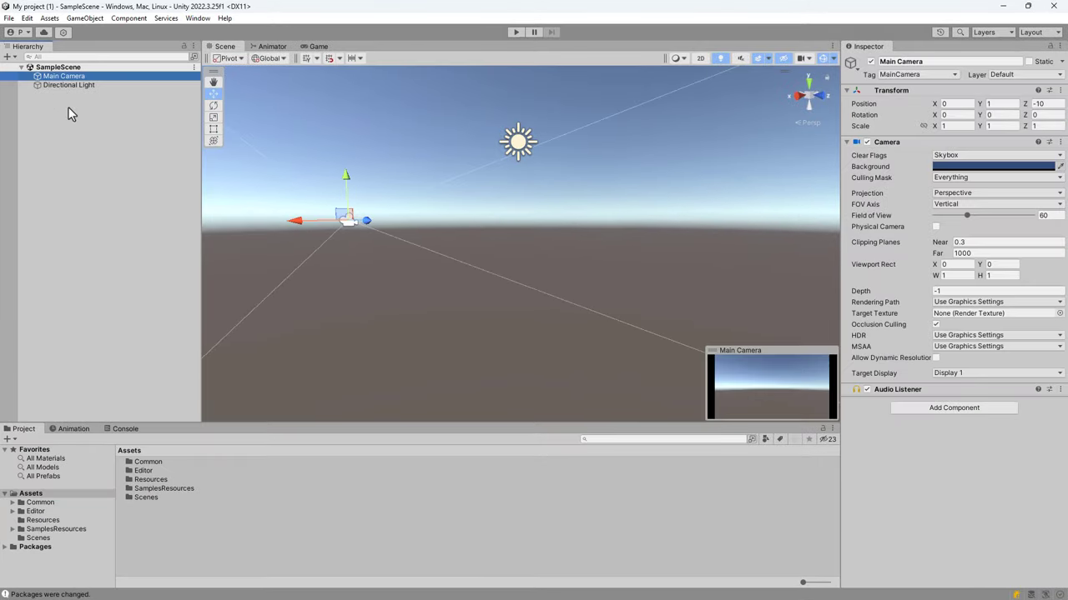
key("Delete")
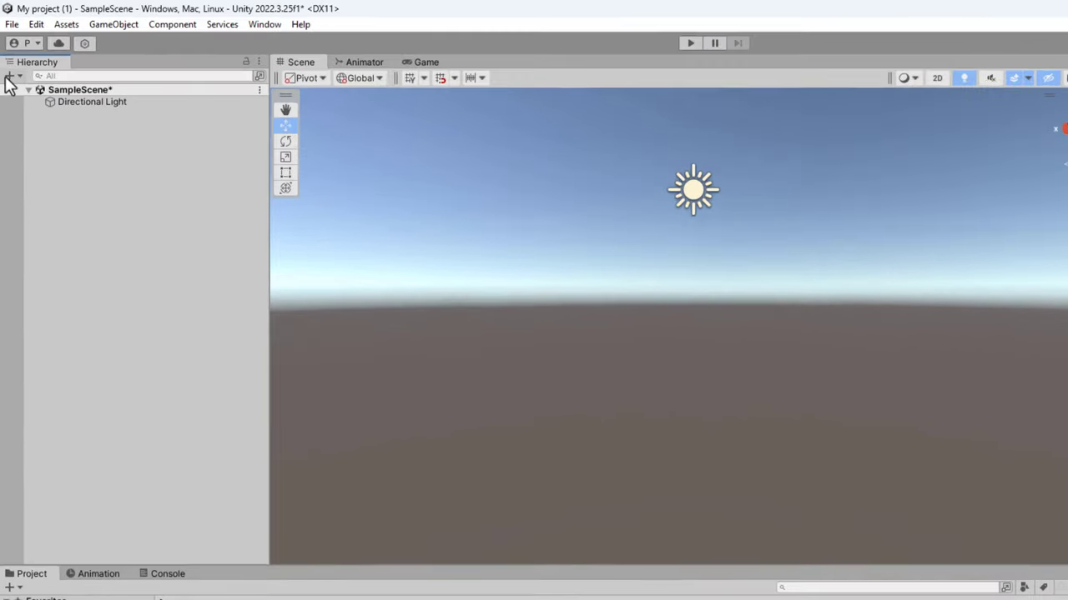
left_click(8, 101)
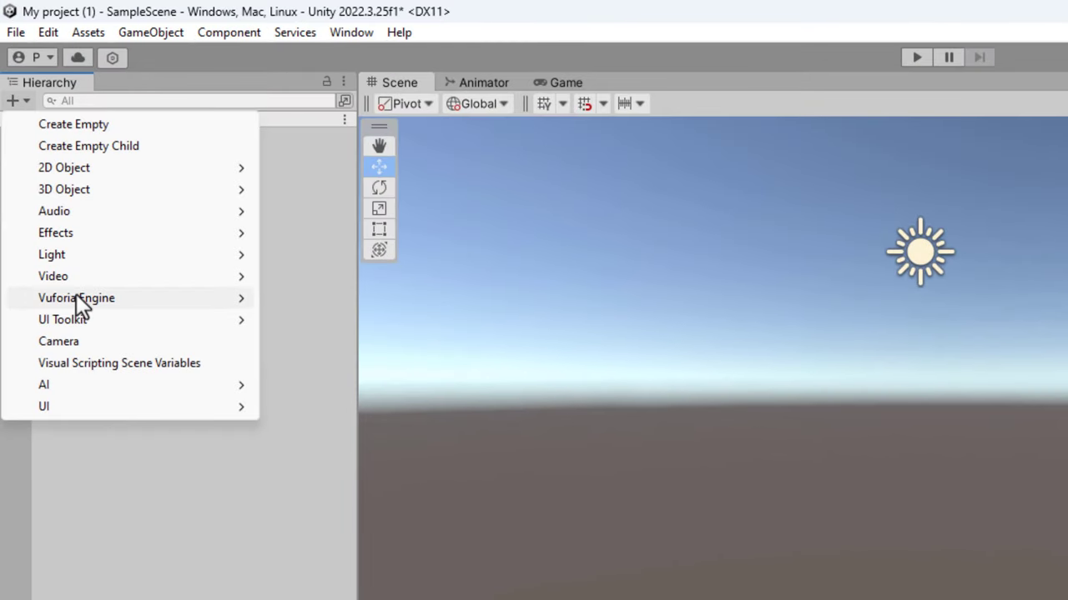
mouse_move(70, 300)
left_click(349, 303)
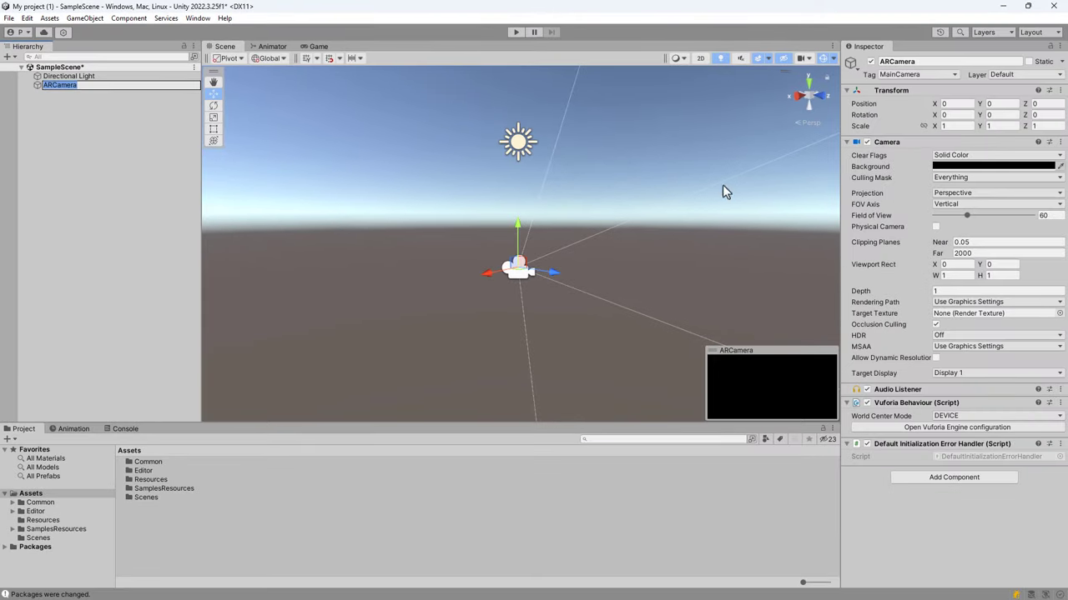
left_click(929, 428)
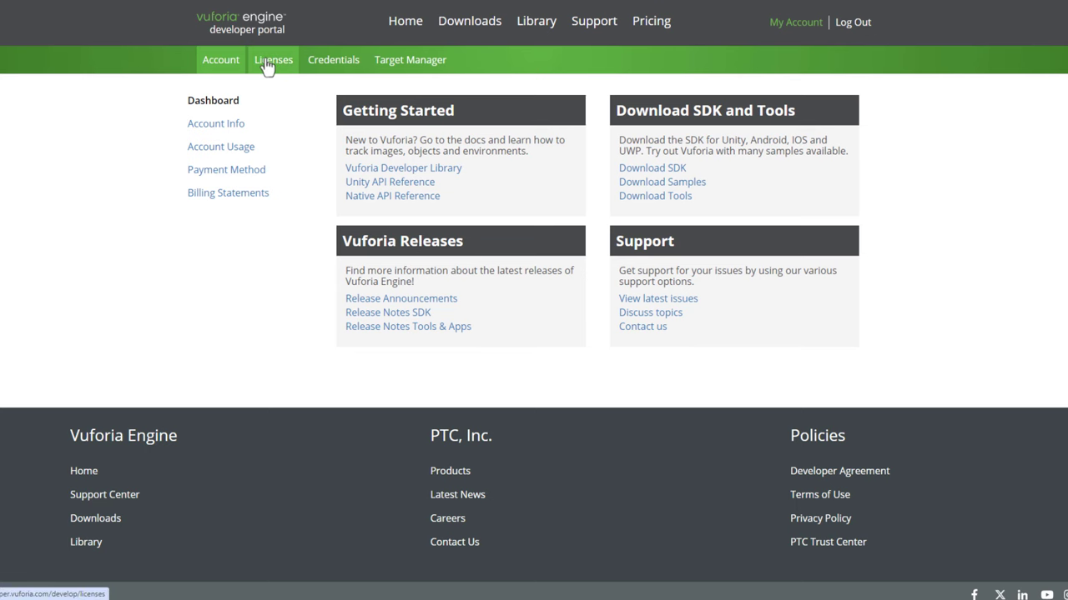
Create a Basic license named 'Tuto' with the agreement accepted, then copy its license key.
left_click(270, 65)
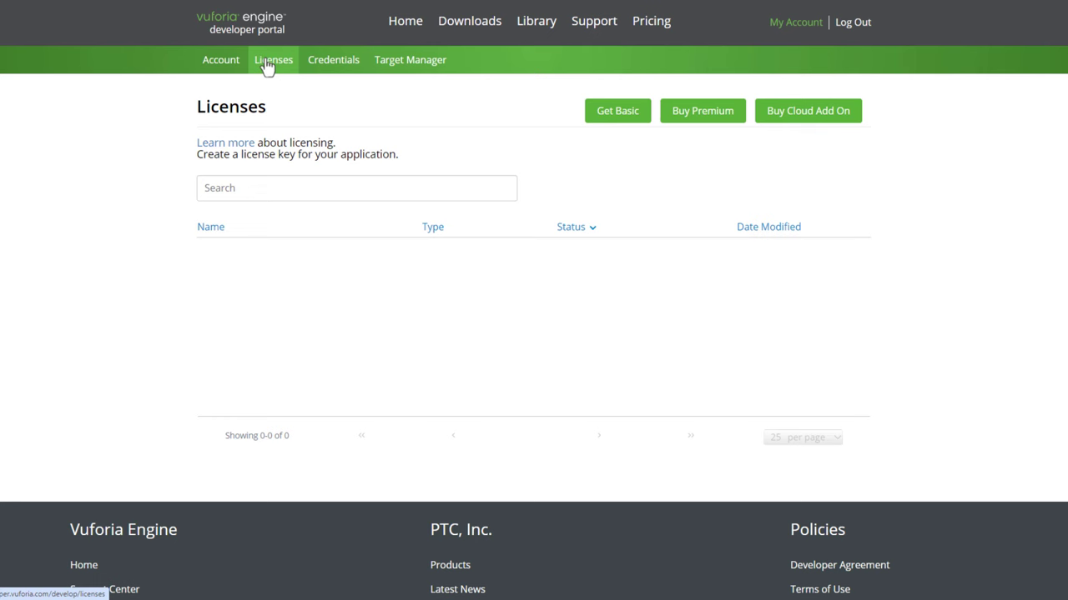
left_click(620, 125)
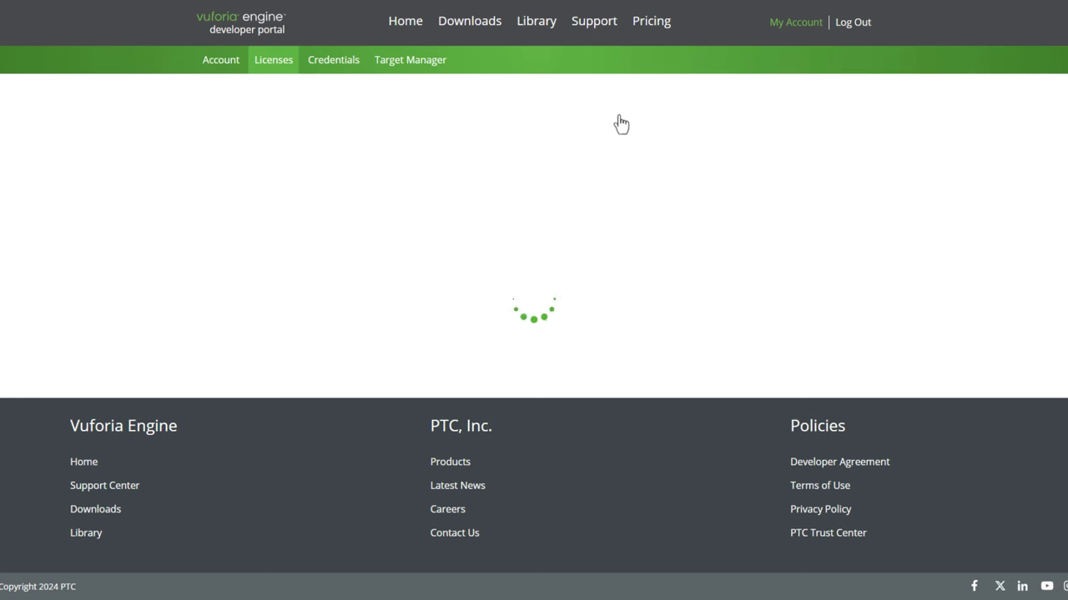
left_click(227, 166)
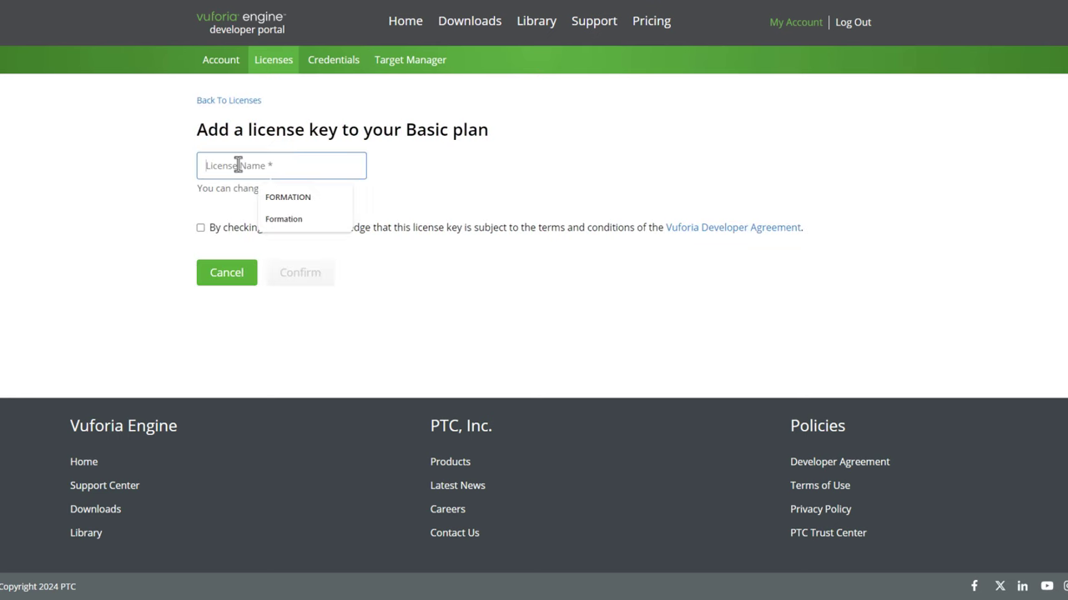
type("Tuto")
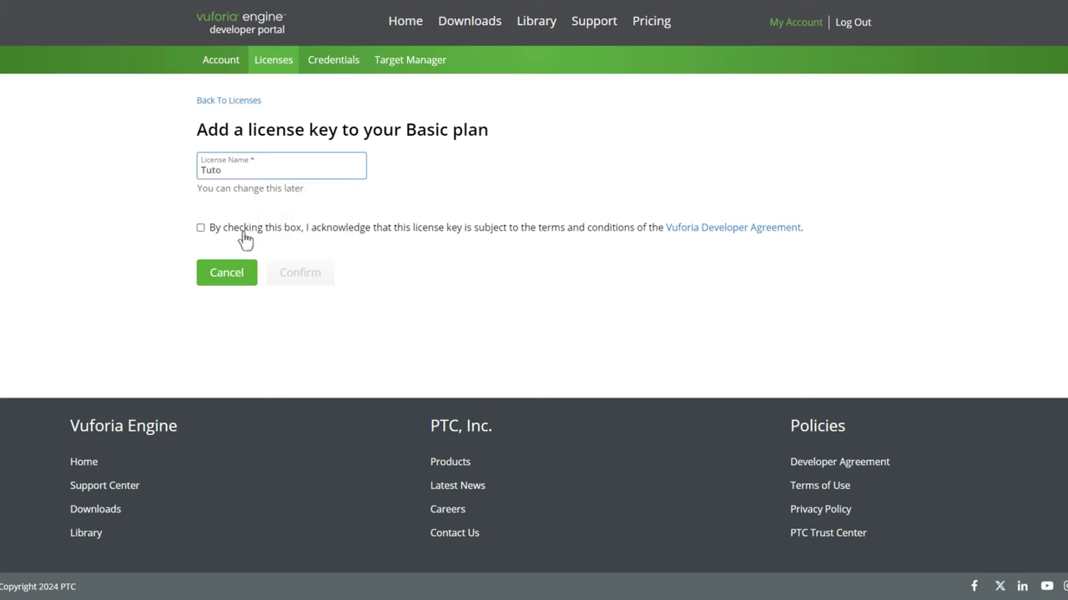
left_click(200, 228)
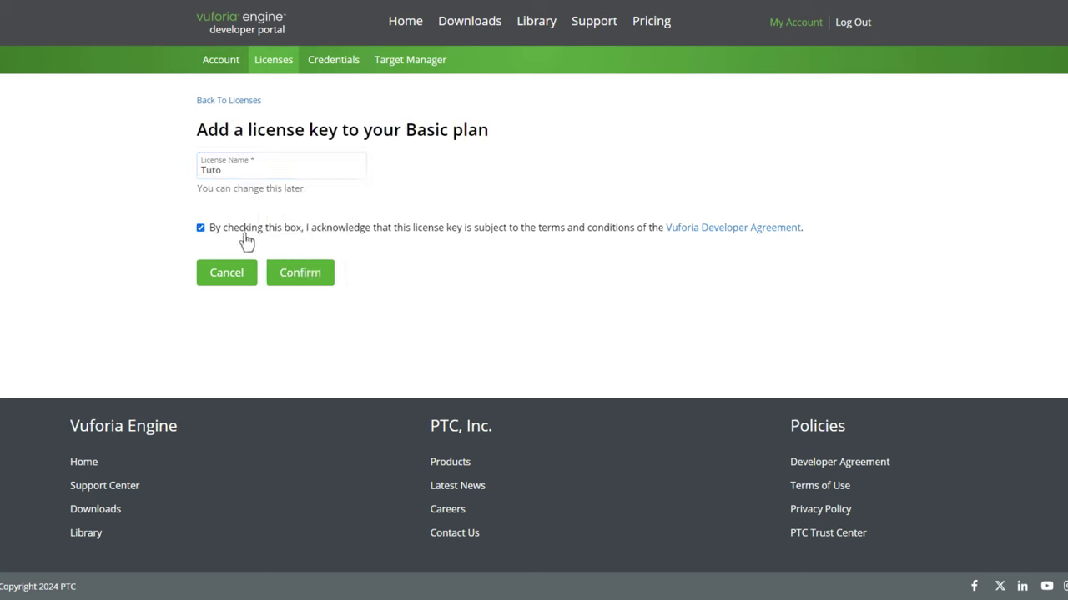
left_click(302, 276)
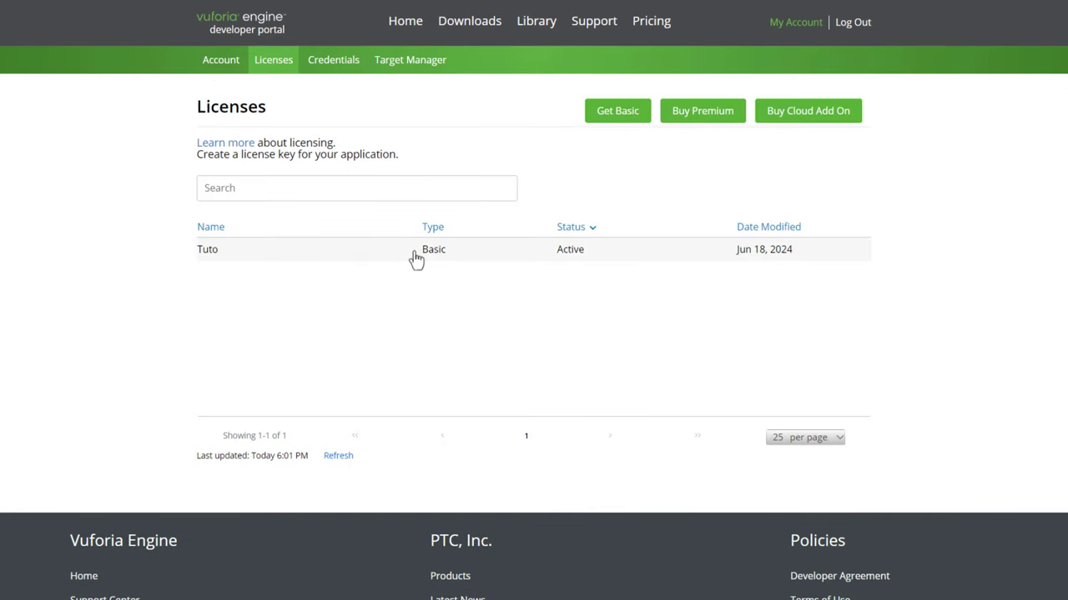
left_click(364, 255)
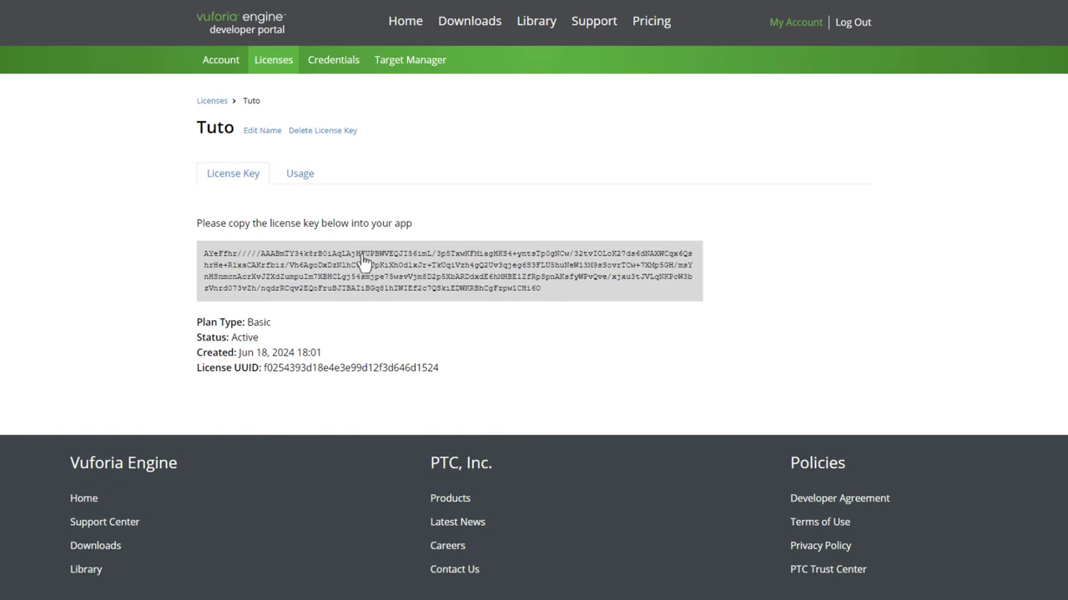
left_click(509, 286)
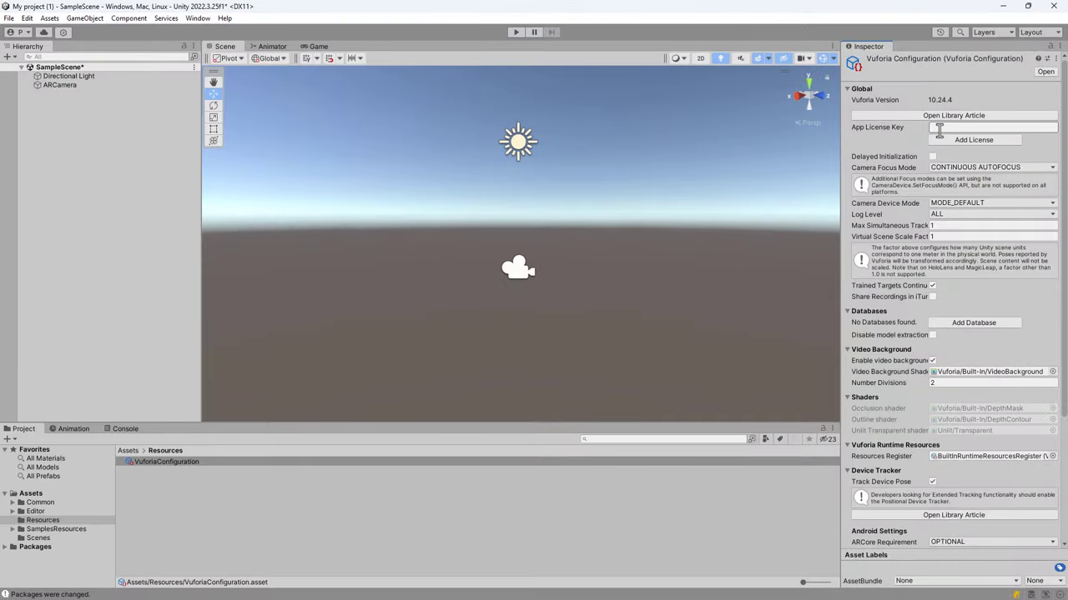
Paste the copied license key into the App License Key field.
left_click(939, 129)
key("ctrl+v")
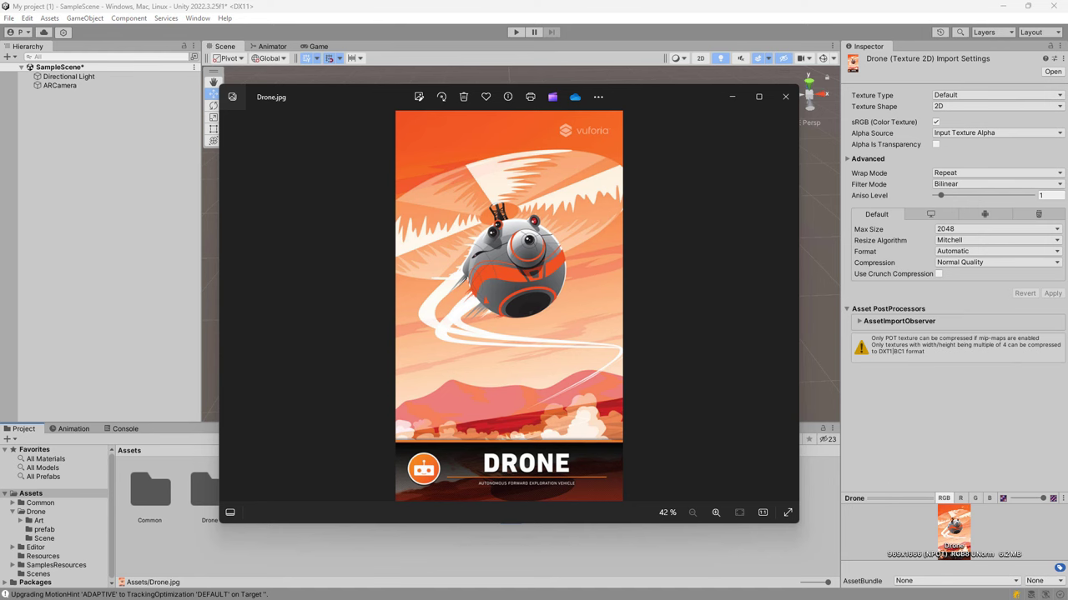
Close the Drone.jpg viewer and create a Vuforia Engine Image Target in the scene.
left_click(784, 97)
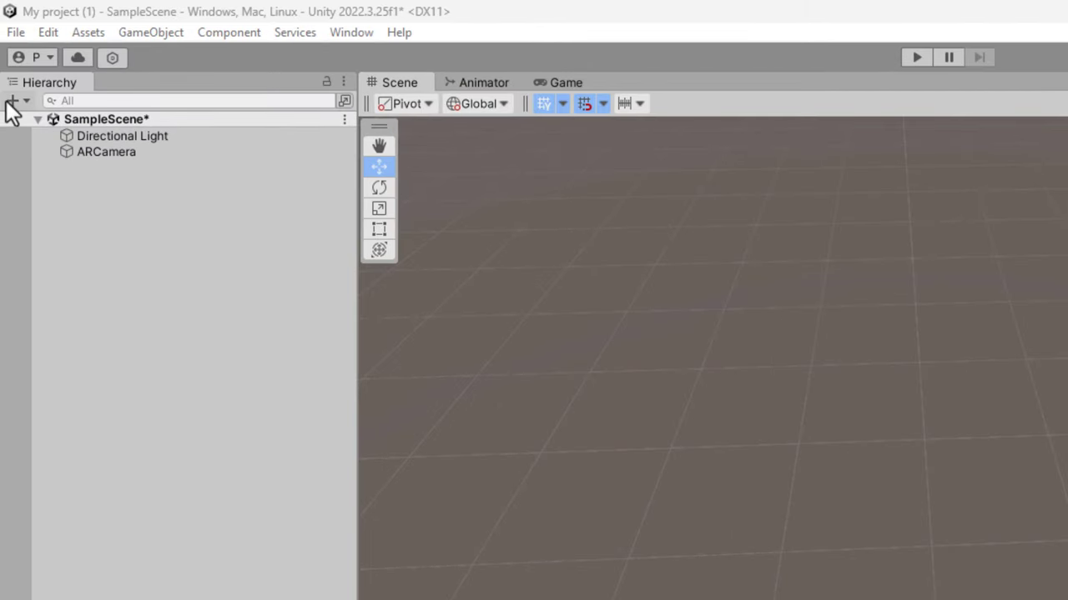
left_click(12, 102)
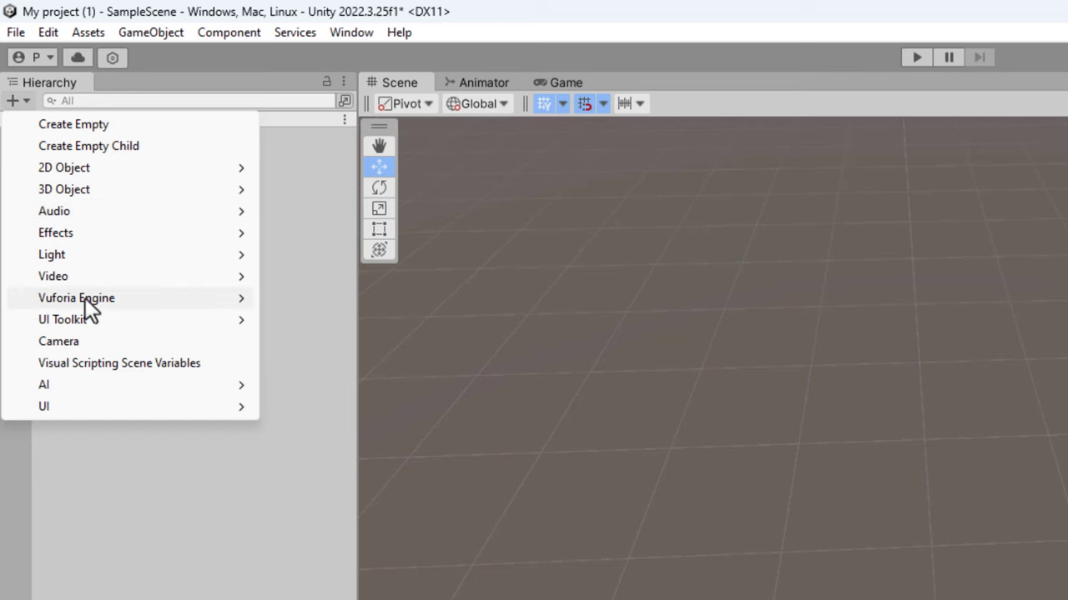
mouse_move(85, 297)
left_click(310, 331)
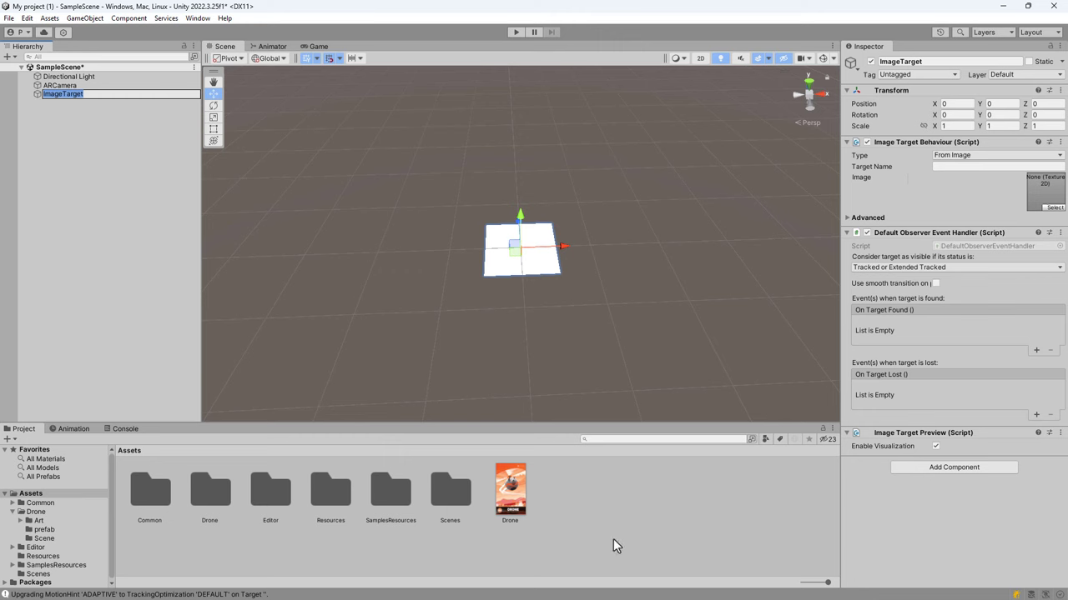
Assign the Drone picture as the target image, enter scale 3, then fix the scale to 1.
left_click_drag(523, 503, 1042, 190)
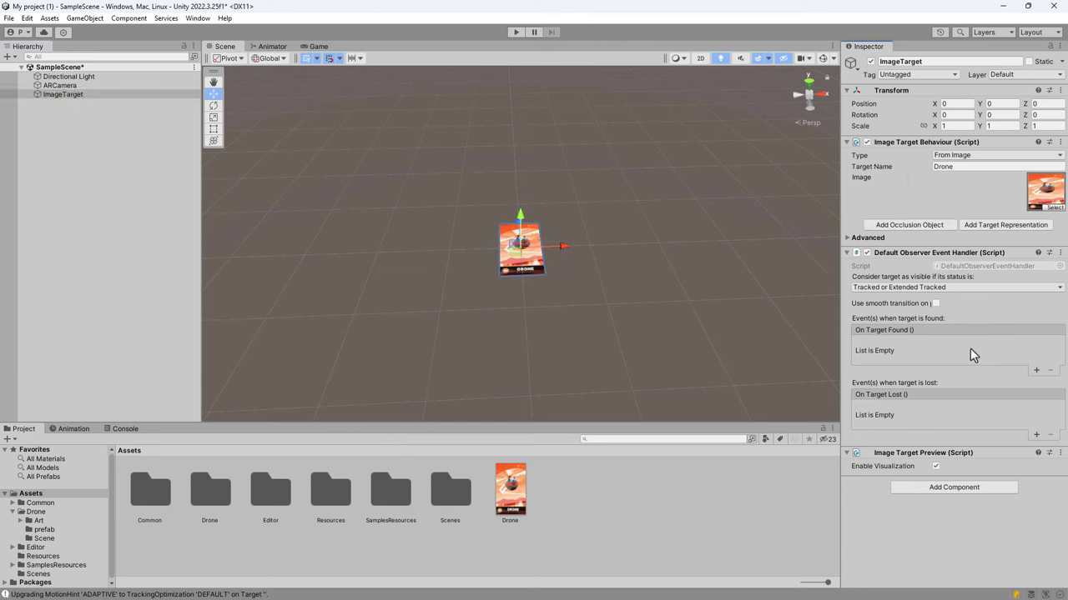
scroll(599, 313, "up", 2)
scroll(597, 318, "up", 2)
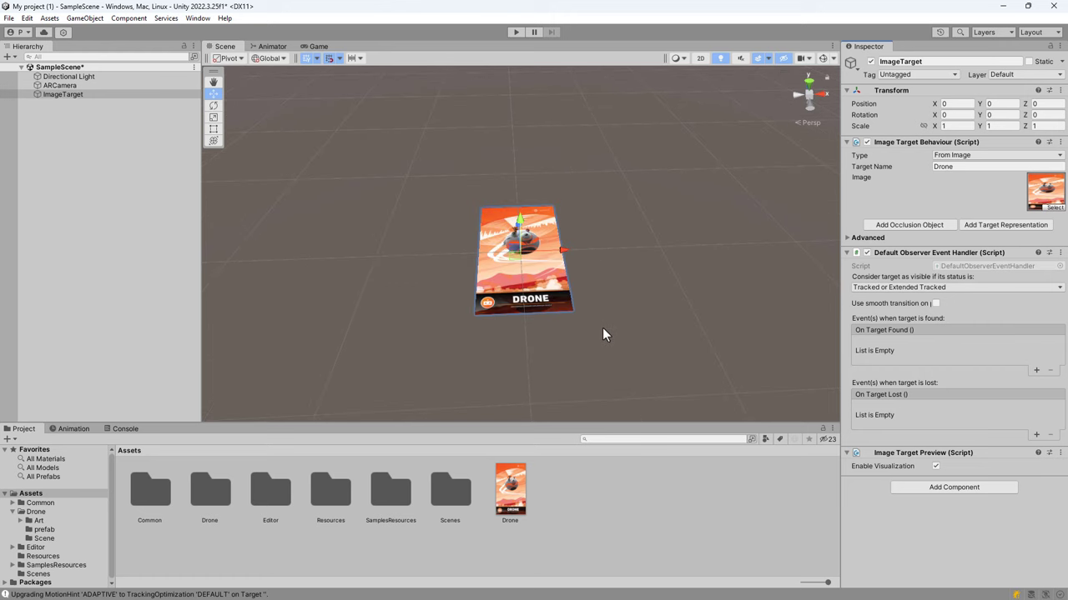
left_click(953, 127)
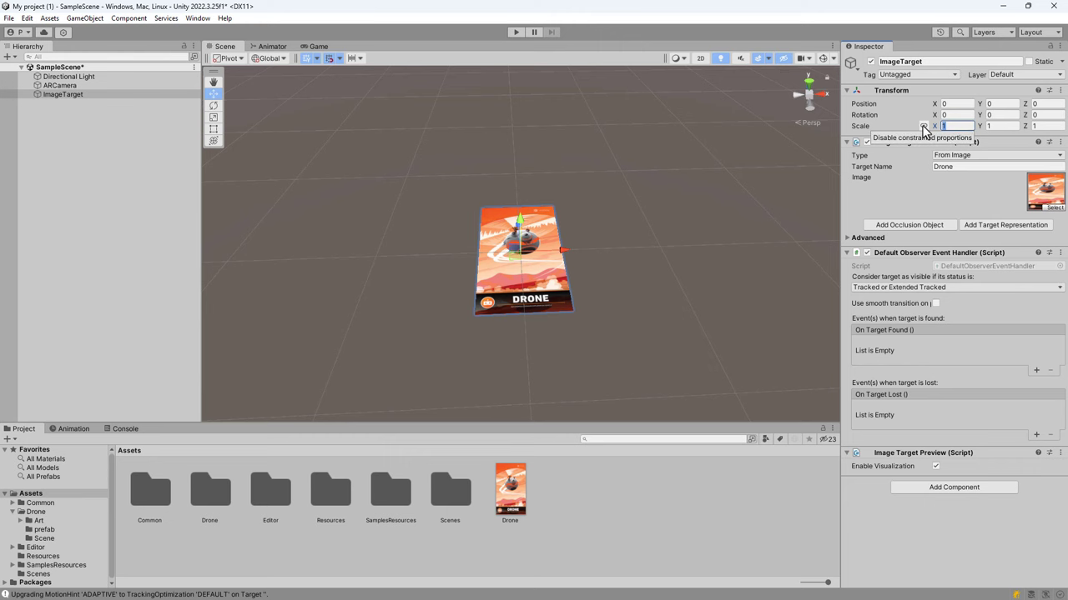
type("3")
key("Tab")
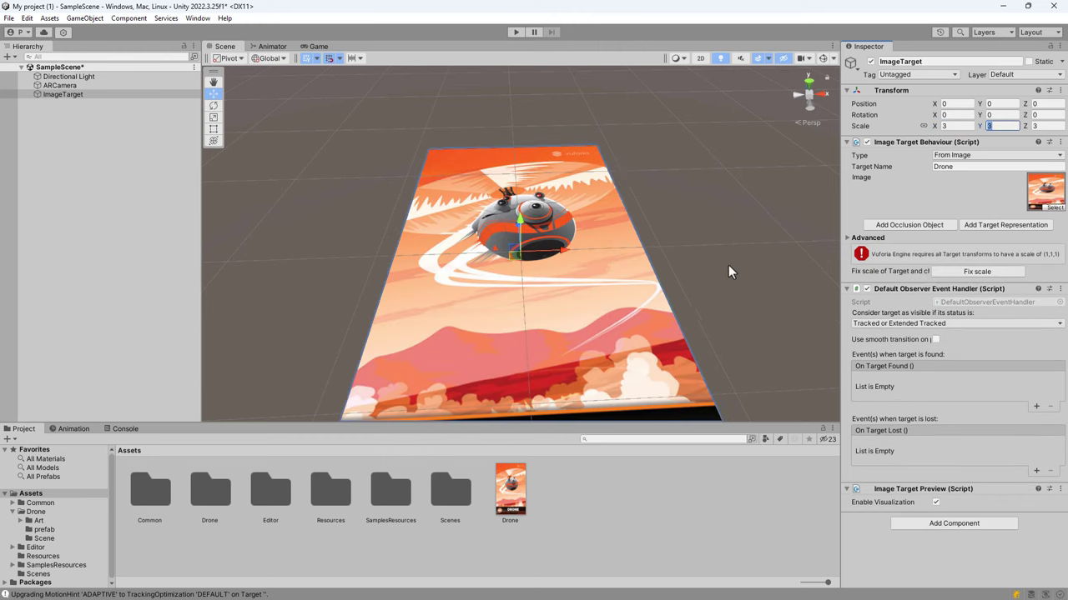
scroll(667, 282, "down", 3)
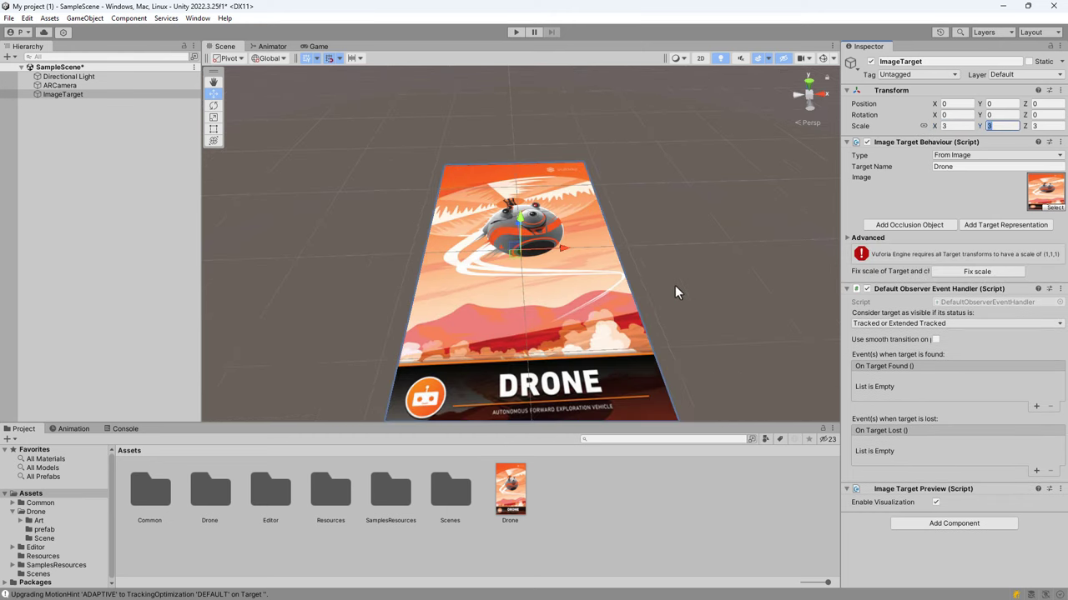
left_click(961, 279)
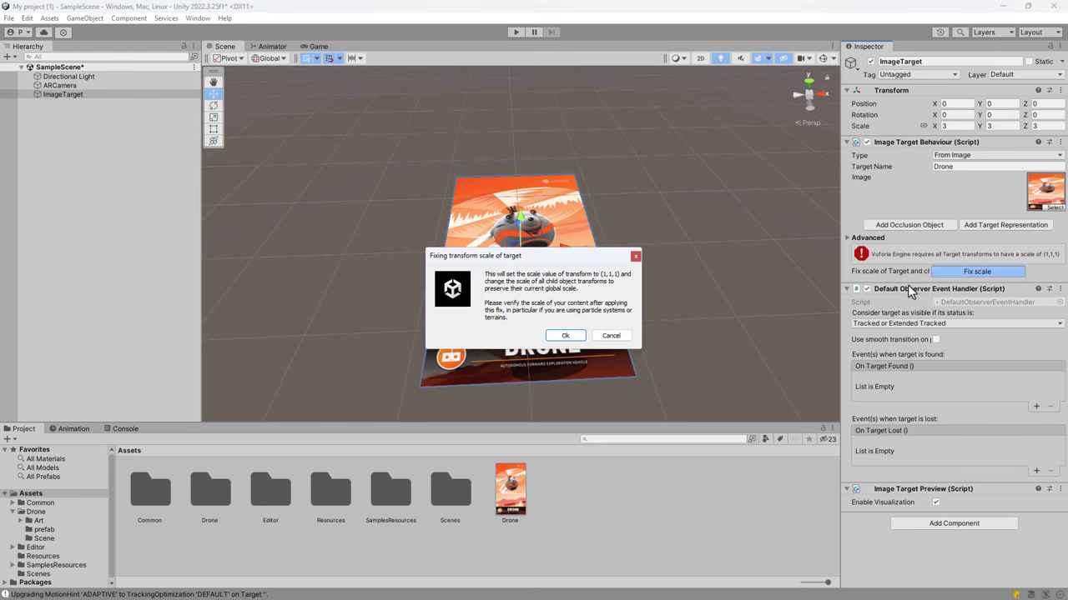
left_click(574, 341)
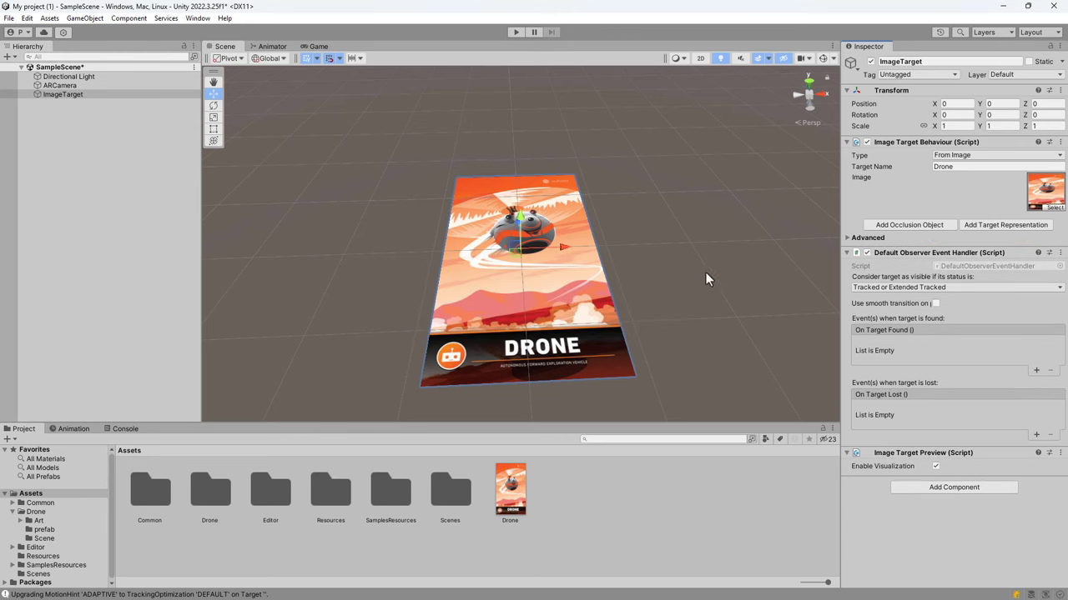
Make the target visible only when Tracked and open the Assets/Drone/prefab folder.
scroll(705, 272, "down", 1)
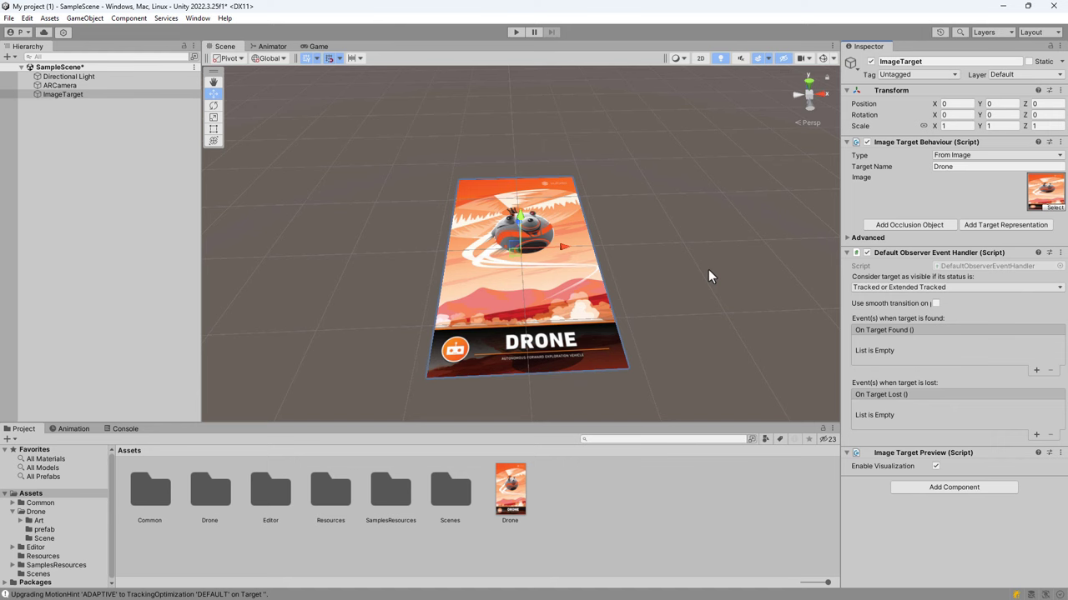
left_click(884, 294)
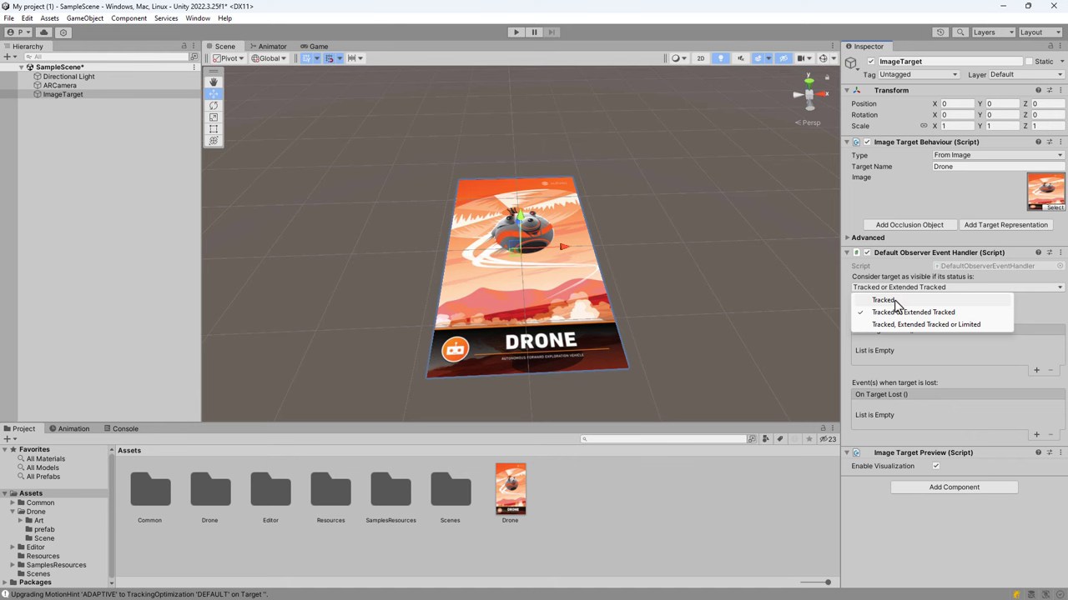
left_click(884, 300)
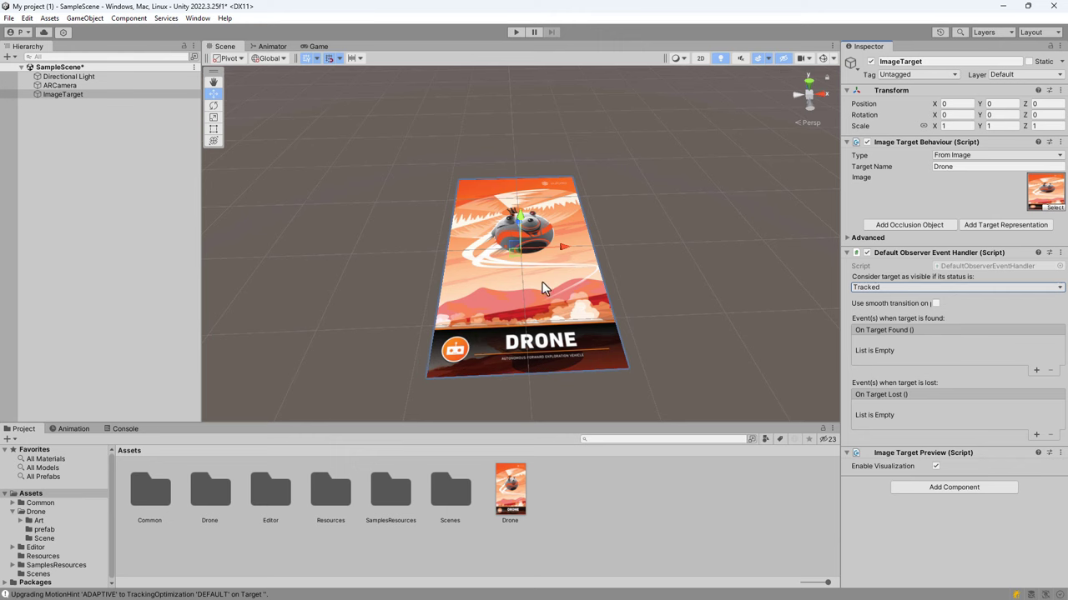
double_click(214, 499)
double_click(214, 510)
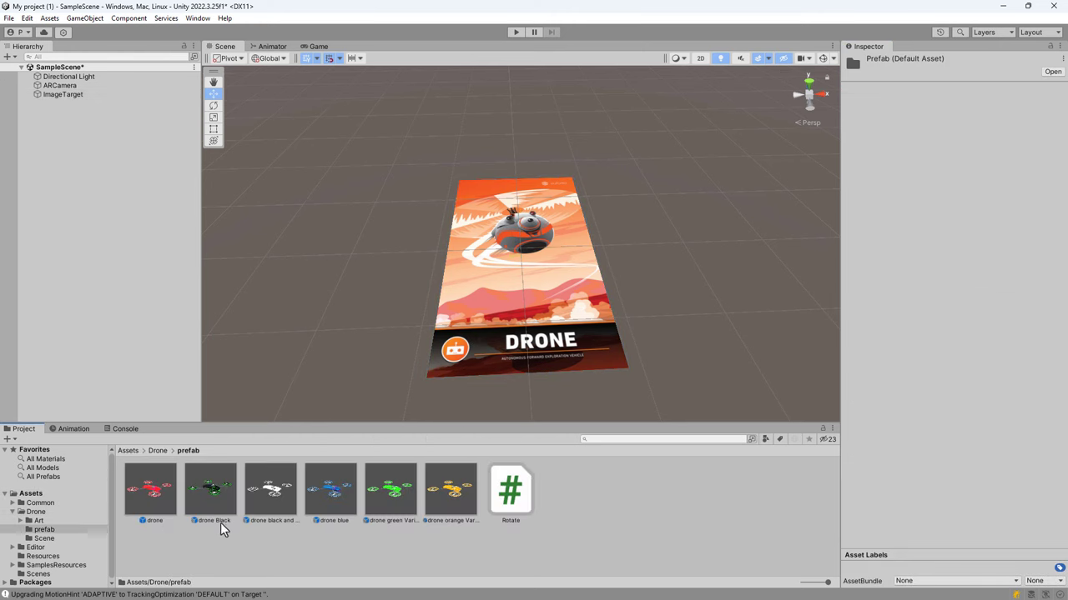
Add the drone Black prefab to the scene, parent it under ImageTarget, and inspect both objects.
left_click_drag(174, 223, 105, 159)
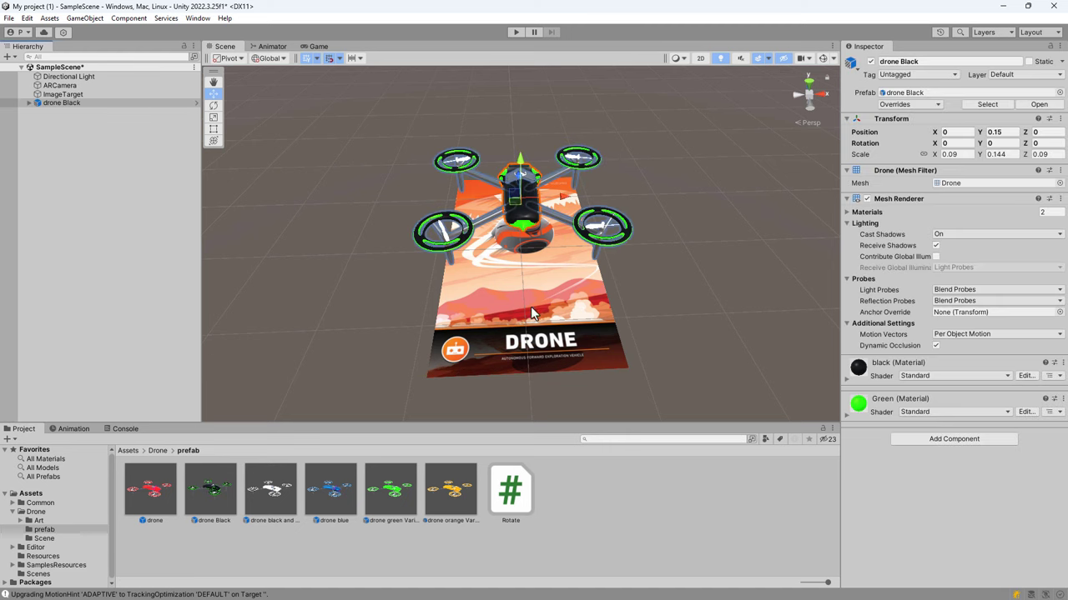
mouse_move(531, 306)
left_mouse_down("alt")
mouse_move(707, 209)
mouse_move(534, 217)
left_mouse_up("alt")
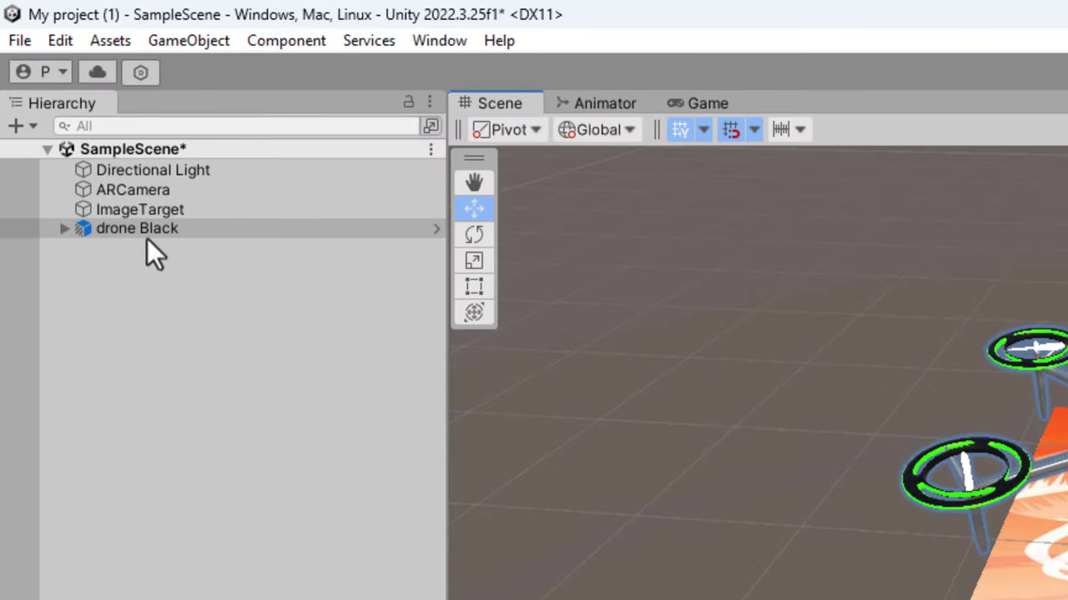
left_click_drag(126, 230, 155, 209)
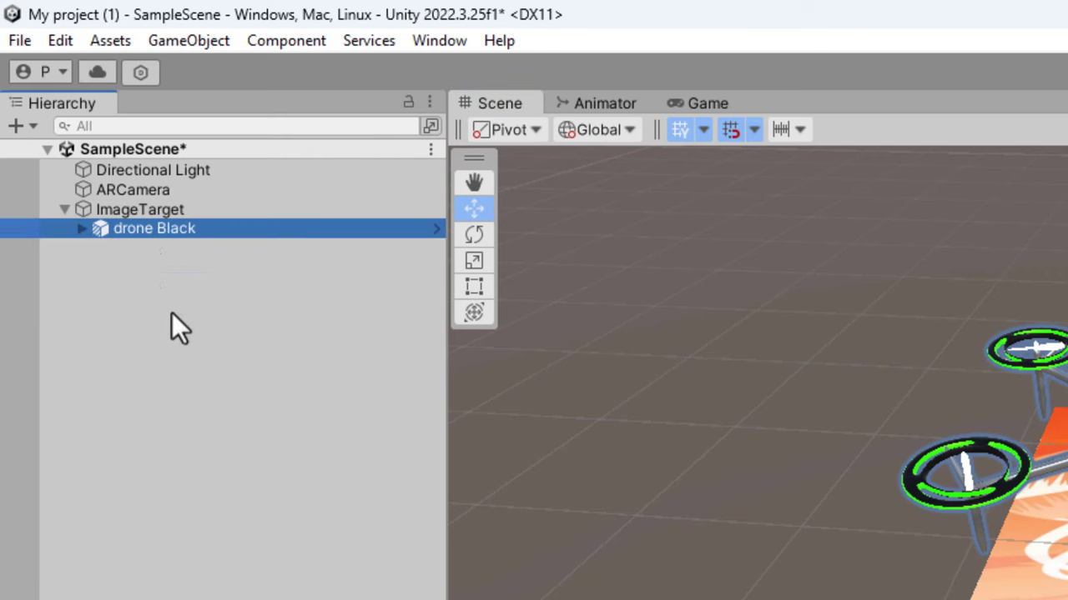
left_click(138, 213)
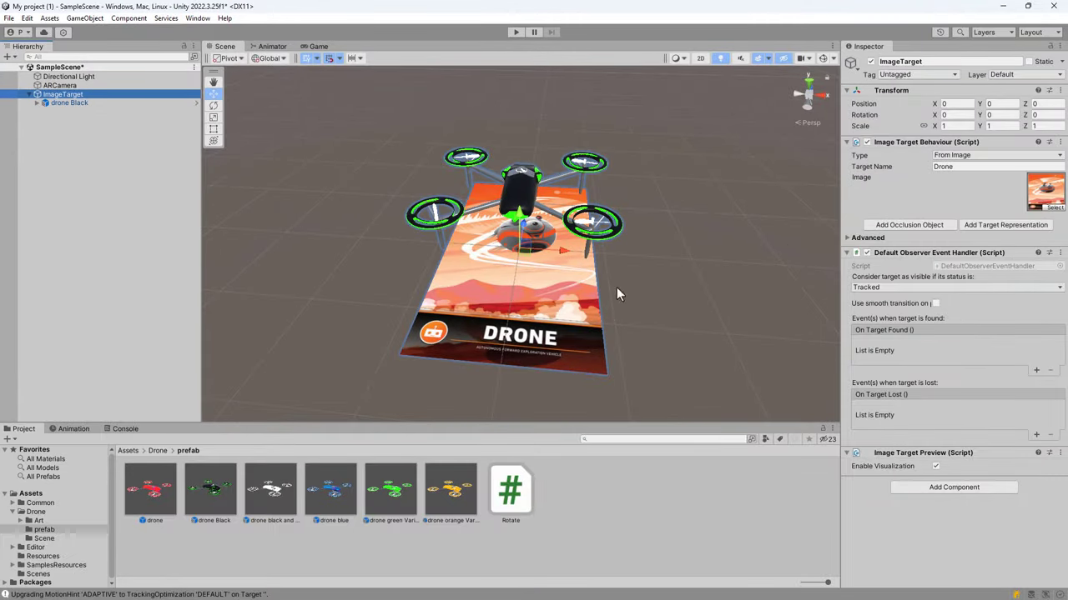
left_click(134, 103)
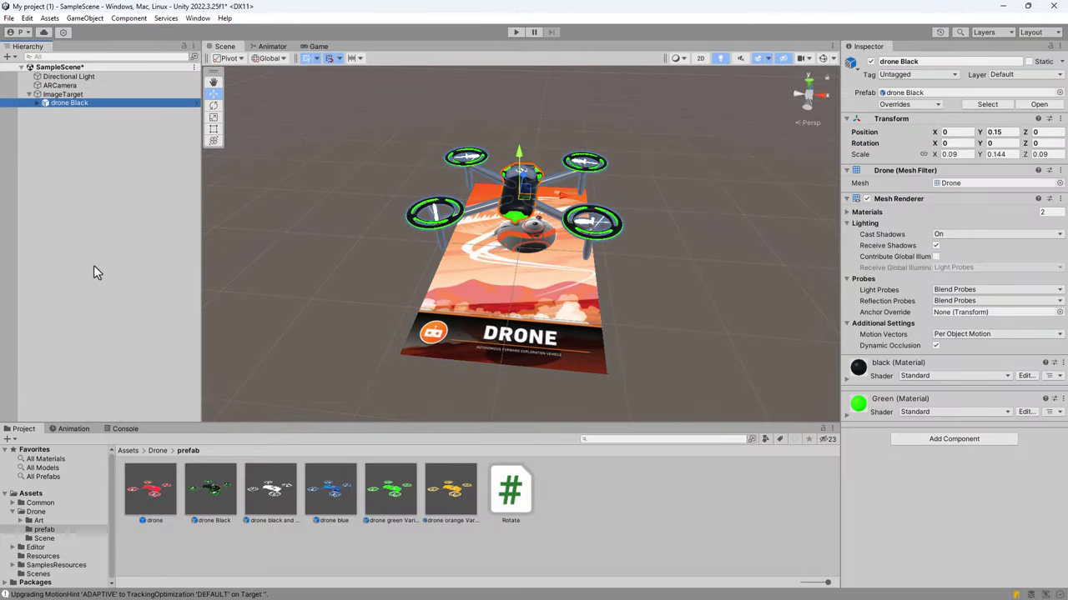